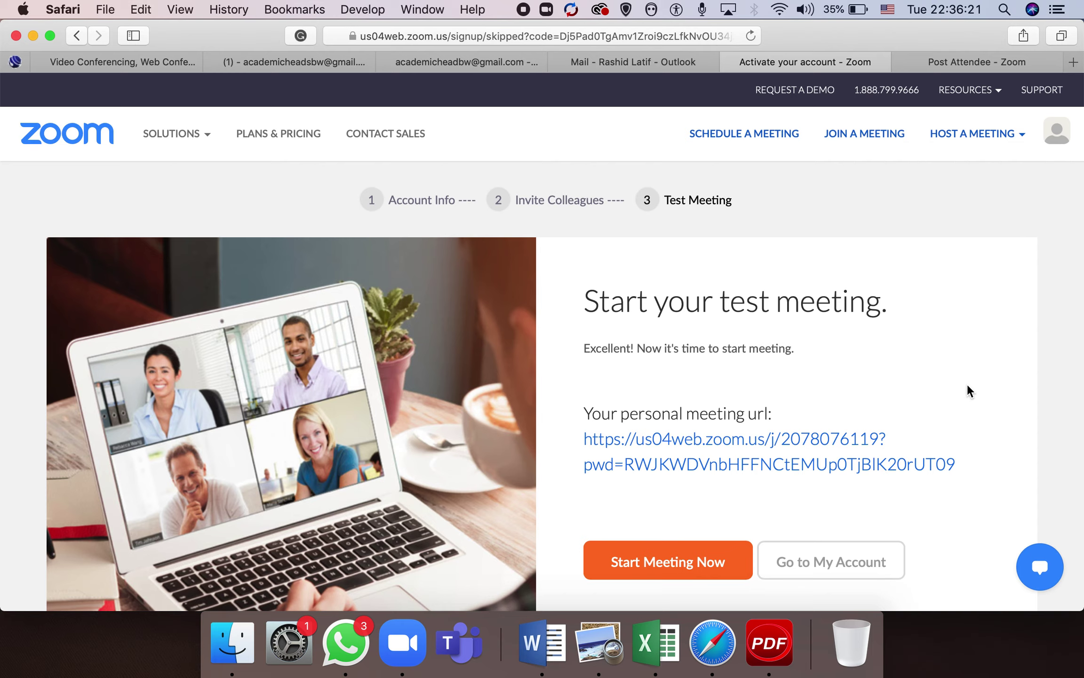
Step: Start scheduling a new meeting and set its topic to "Maths Class Zoom Meeting"
{"action": "left_click", "coordinate": [746, 139]}
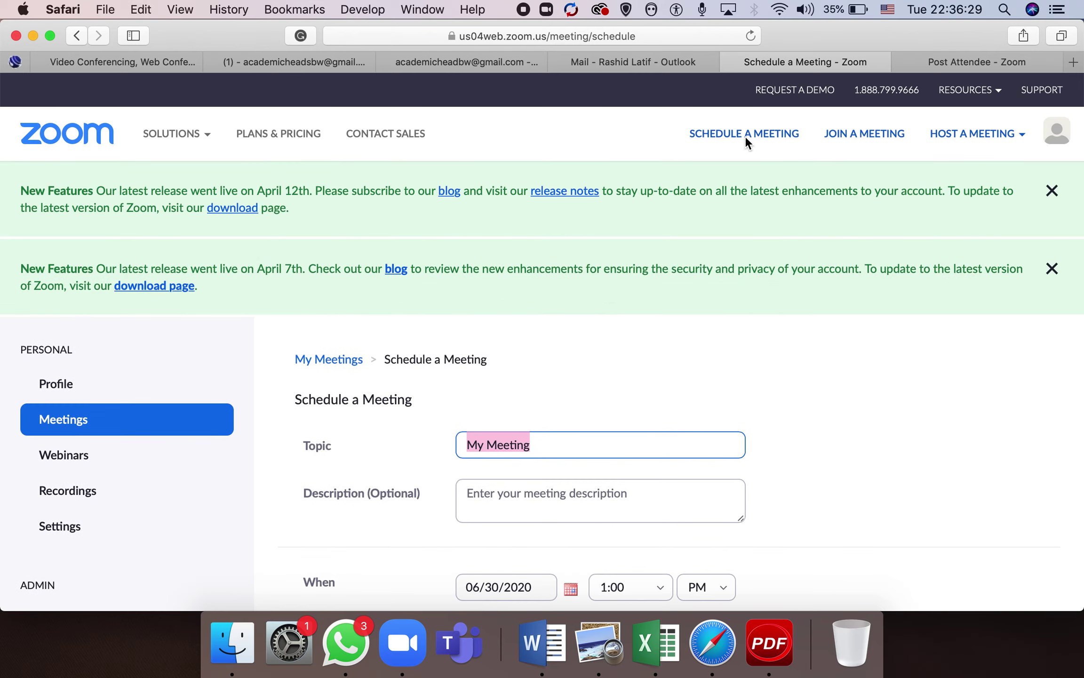
{"action": "scroll", "coordinate": [745, 366], "scroll_direction": "down", "scroll_amount": 3}
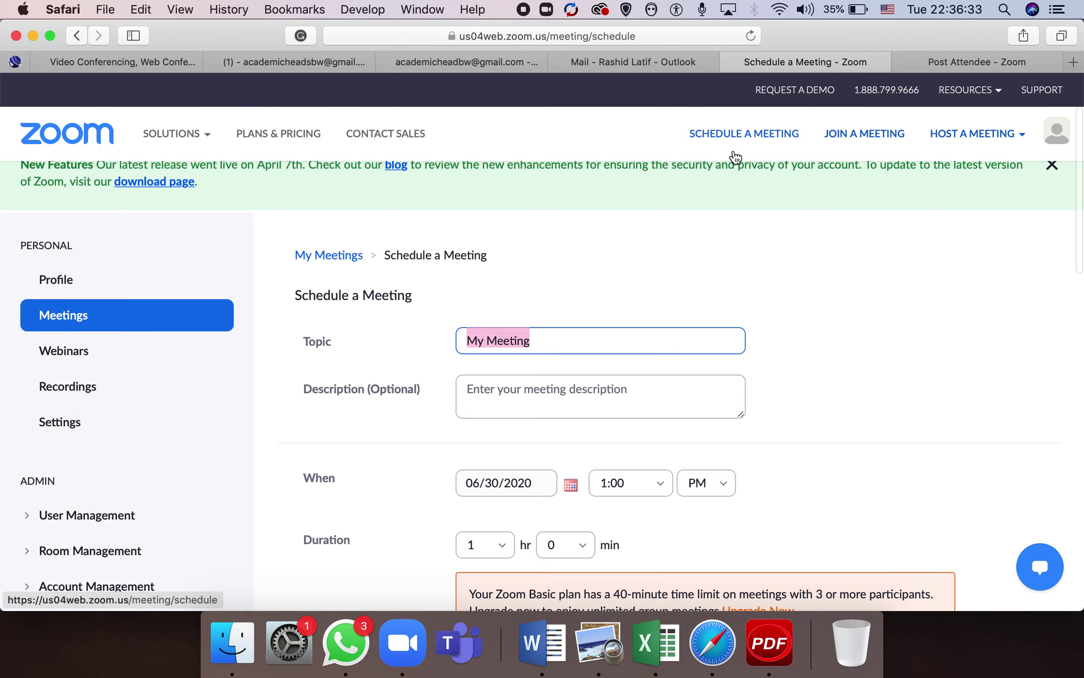
{"action": "scroll", "coordinate": [793, 360], "scroll_direction": "down", "scroll_amount": 2}
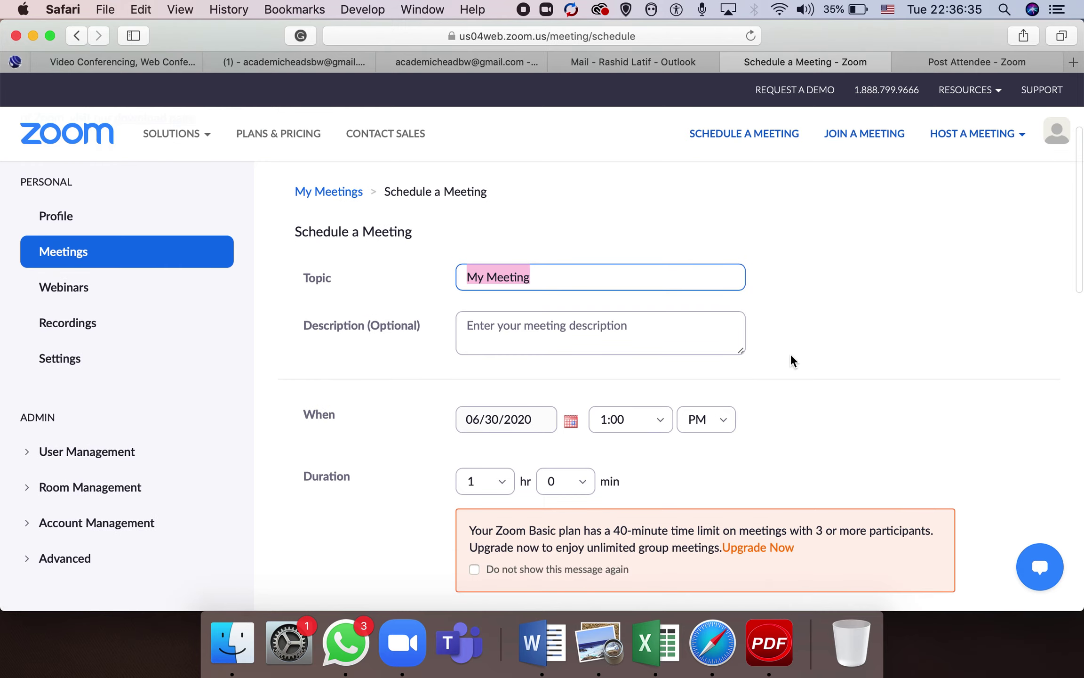
{"action": "left_click", "coordinate": [546, 283]}
{"action": "key", "text": "BackSpace"}
{"action": "key", "text": "BackSpace"}
{"action": "key", "text": "BackSpace"}
{"action": "key", "text": "BackSpace"}
{"action": "key", "text": "BackSpace"}
{"action": "key", "text": "BackSpace"}
{"action": "key", "text": "BackSpace"}
{"action": "key", "text": "BackSpace"}
{"action": "key", "text": "BackSpace"}
{"action": "key", "text": "BackSpace"}
{"action": "type", "text": "Maths Class"}
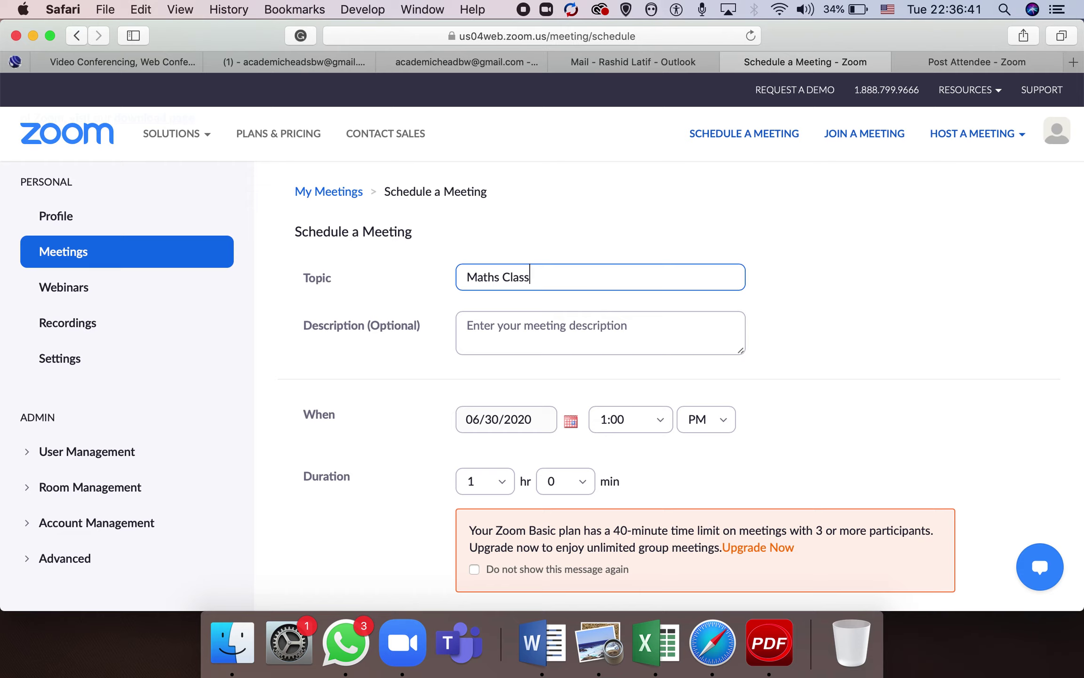
{"action": "type", "text": " Zoom Meeting"}
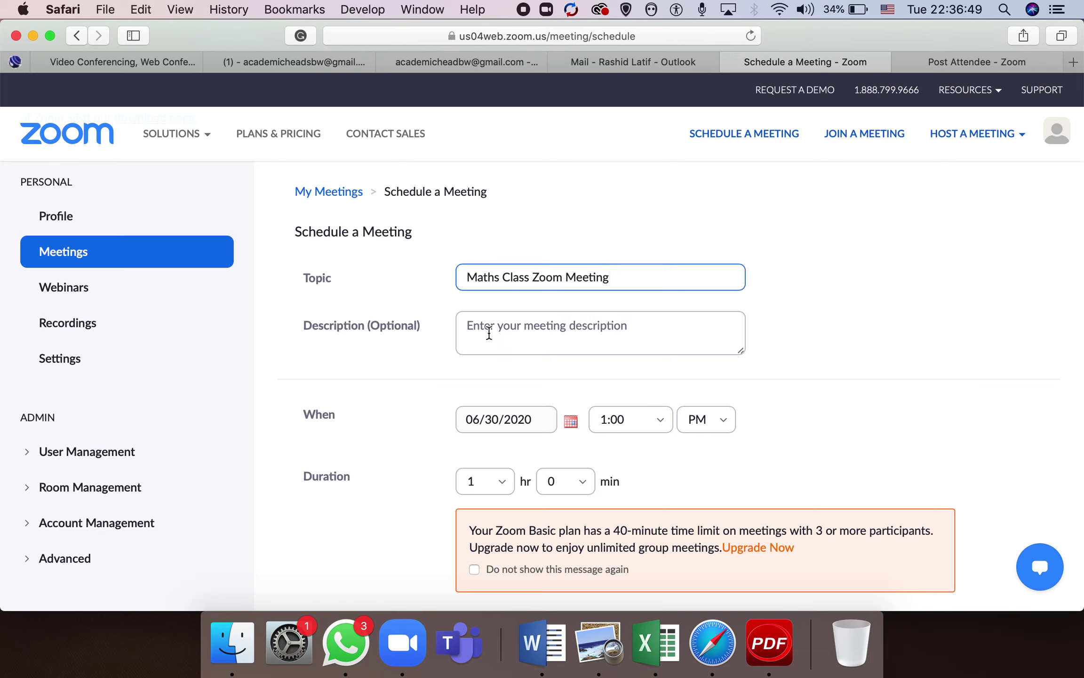
Step: Enter "Period No 3" as the meeting description
{"action": "left_click", "coordinate": [466, 331]}
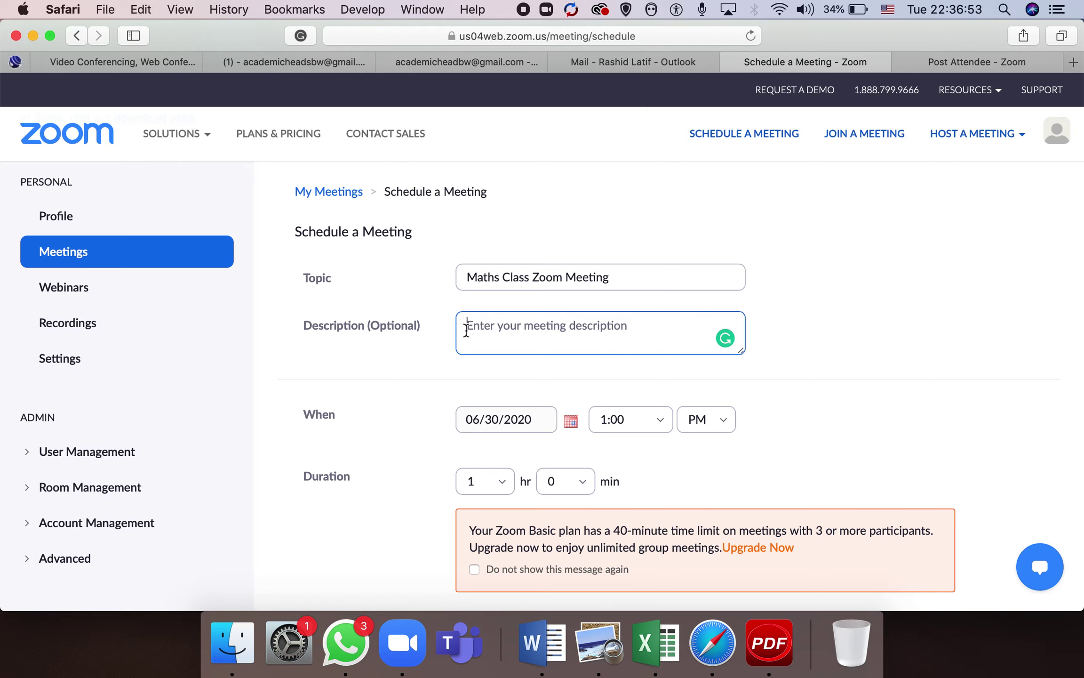
{"action": "type", "text": "Perfiod"}
{"action": "key", "text": "BackSpace"}
{"action": "key", "text": "BackSpace"}
{"action": "key", "text": "BackSpace"}
{"action": "key", "text": "BackSpace"}
{"action": "key", "text": "BackSpace"}
{"action": "key", "text": "BackSpace"}
{"action": "key", "text": "BackSpace"}
{"action": "type", "text": "Period No 3"}
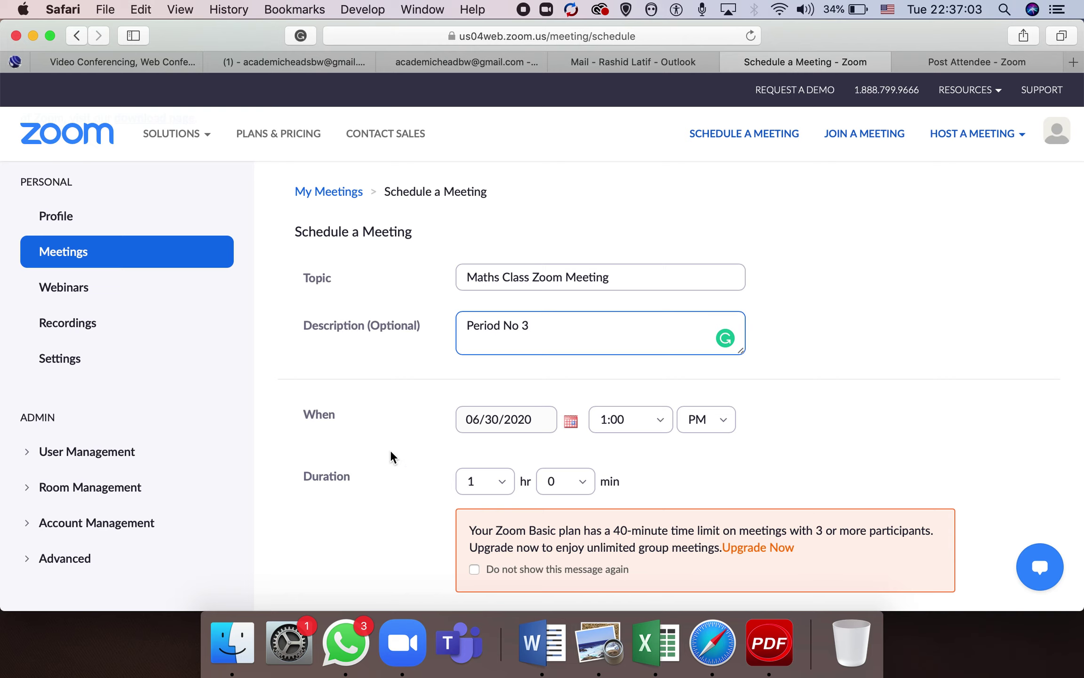
Step: Set the meeting's start time to 1:05
{"action": "scroll", "coordinate": [391, 454], "scroll_direction": "down", "scroll_amount": 3}
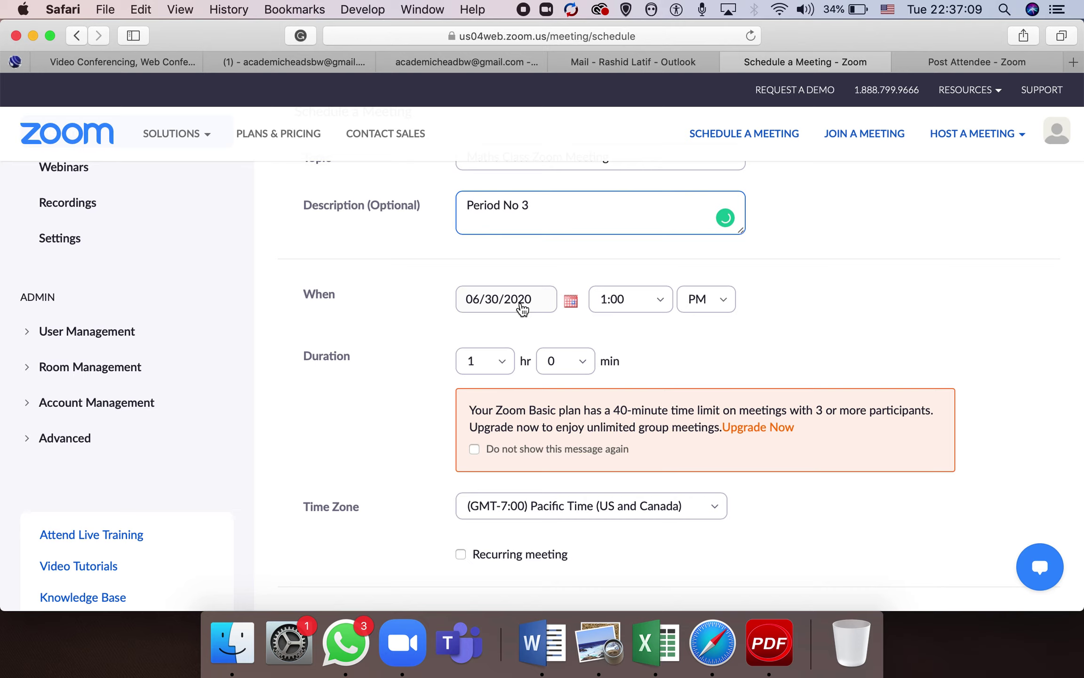
{"action": "left_click", "coordinate": [659, 306]}
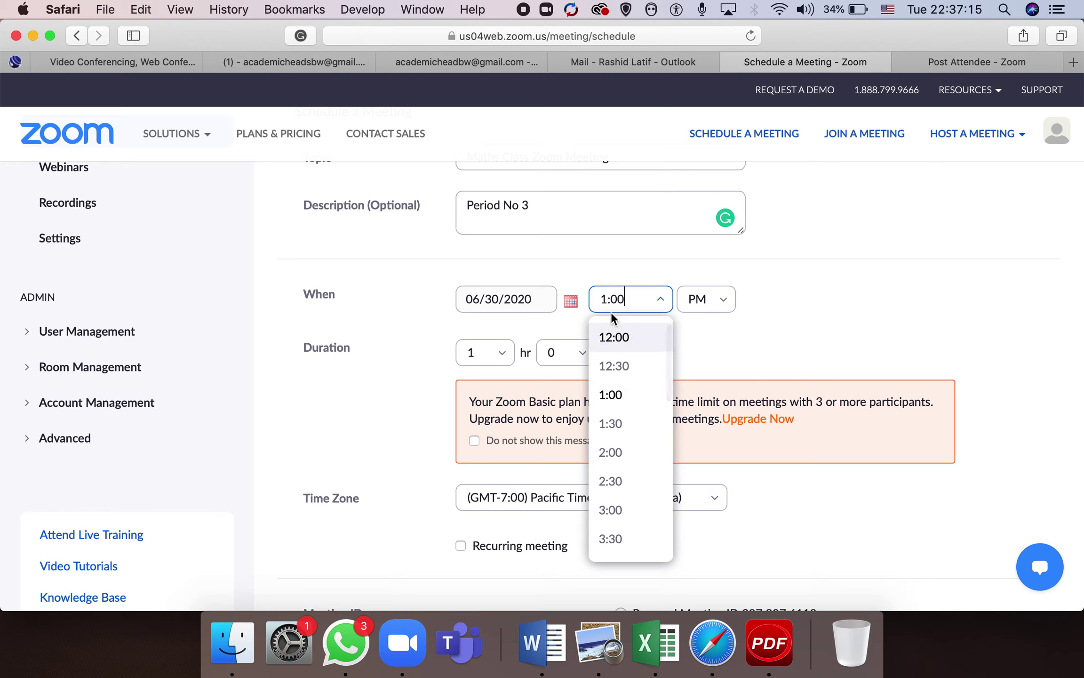
{"action": "key", "text": "BackSpace"}
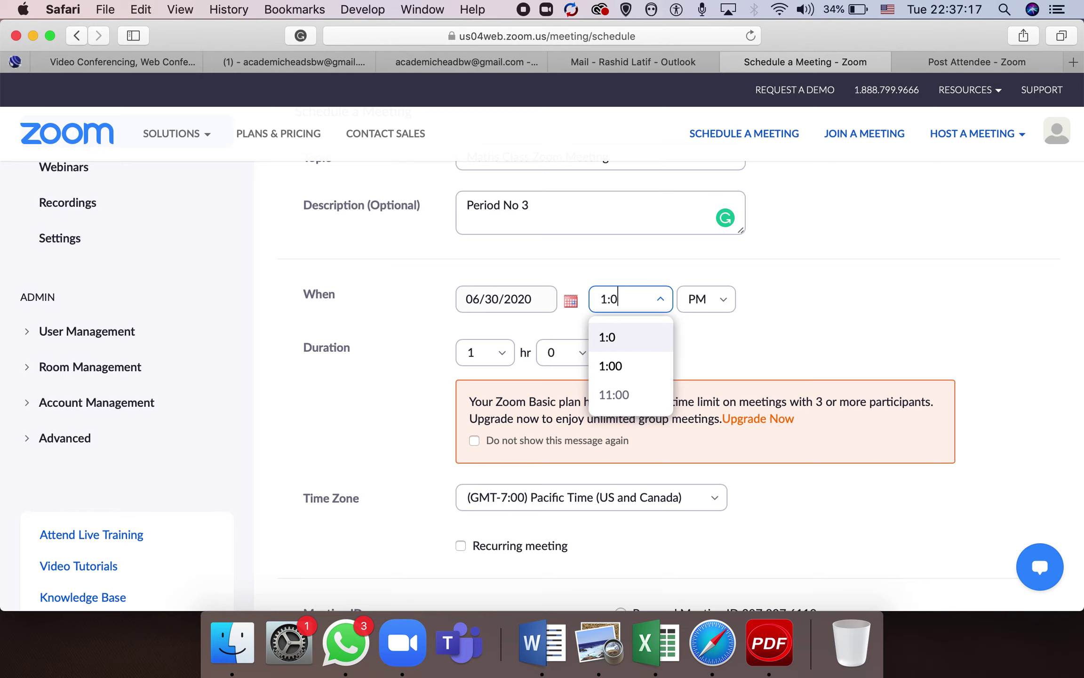
{"action": "type", "text": "5"}
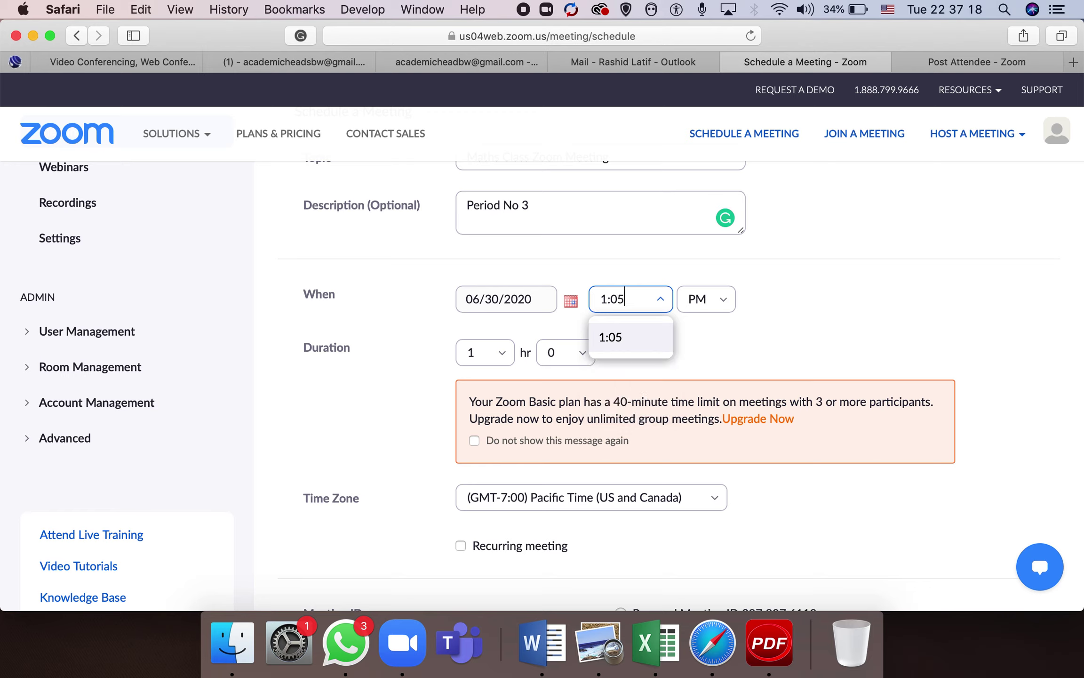
{"action": "left_click", "coordinate": [638, 347]}
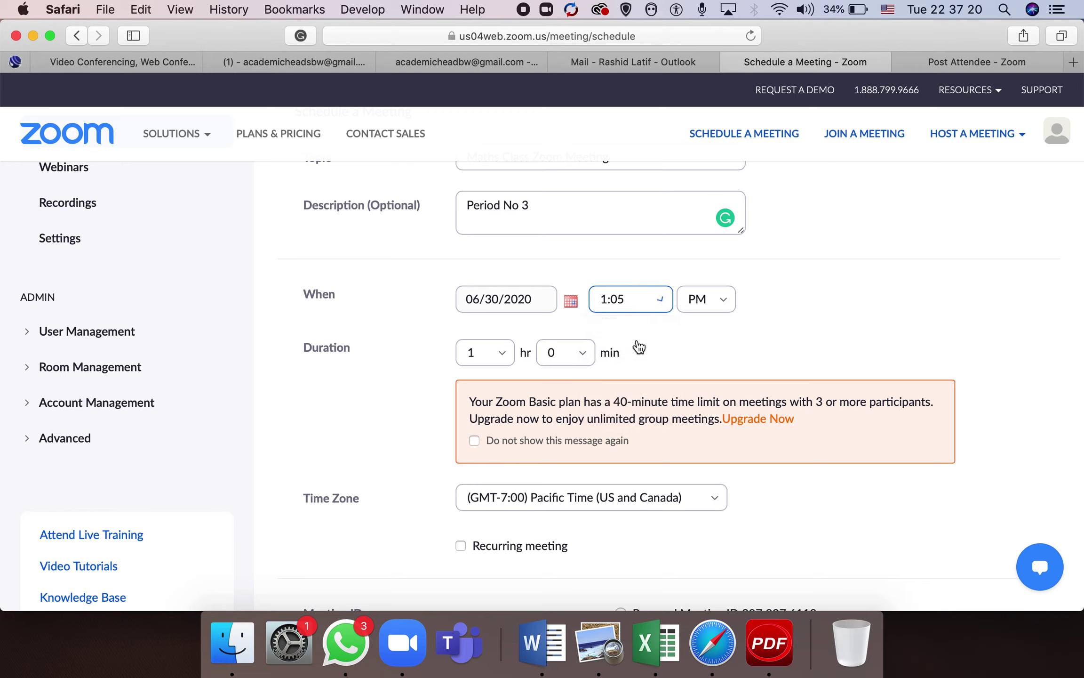
Step: Look through the hour and minute choices offered for the meeting duration
{"action": "left_click", "coordinate": [509, 358]}
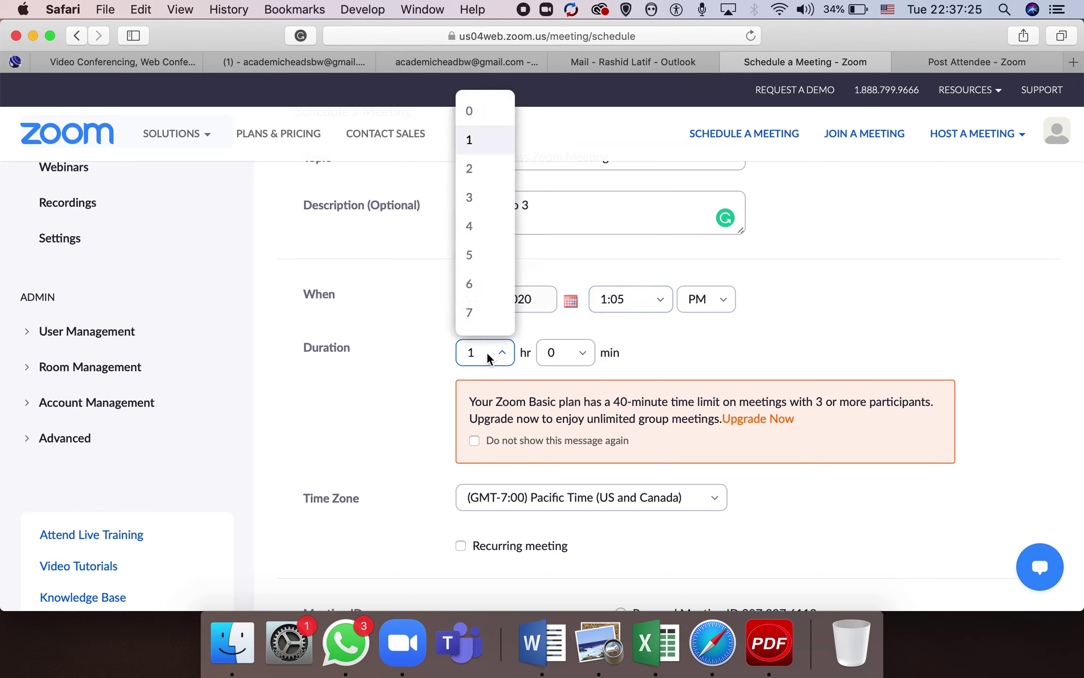
{"action": "left_click", "coordinate": [510, 359]}
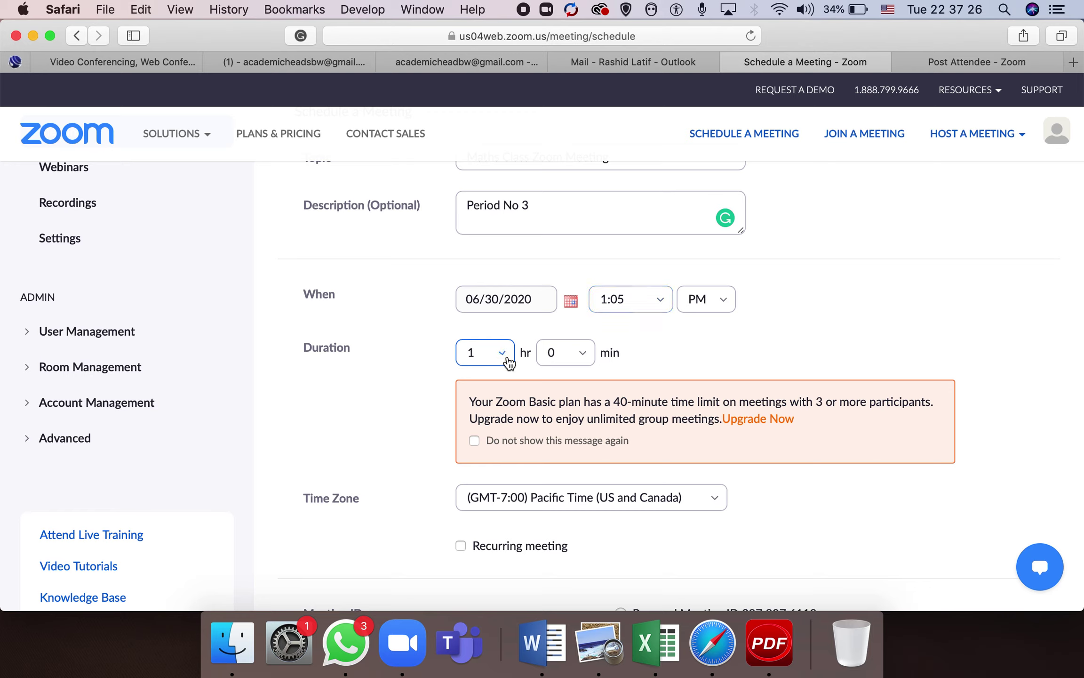
{"action": "left_click", "coordinate": [578, 361]}
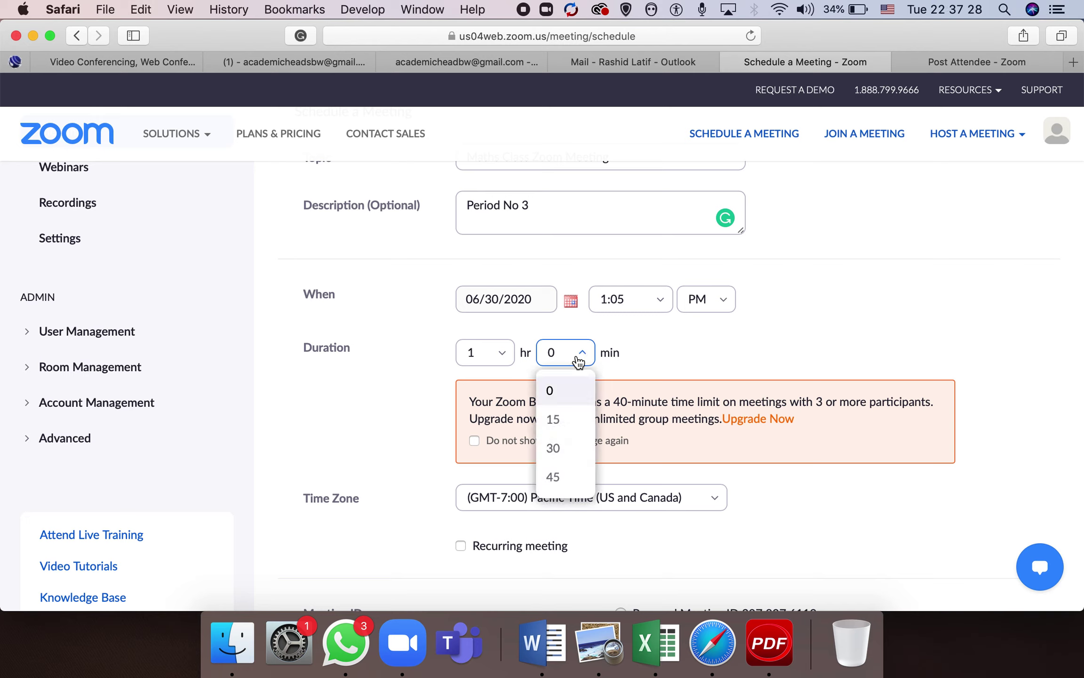
{"action": "left_click", "coordinate": [704, 334]}
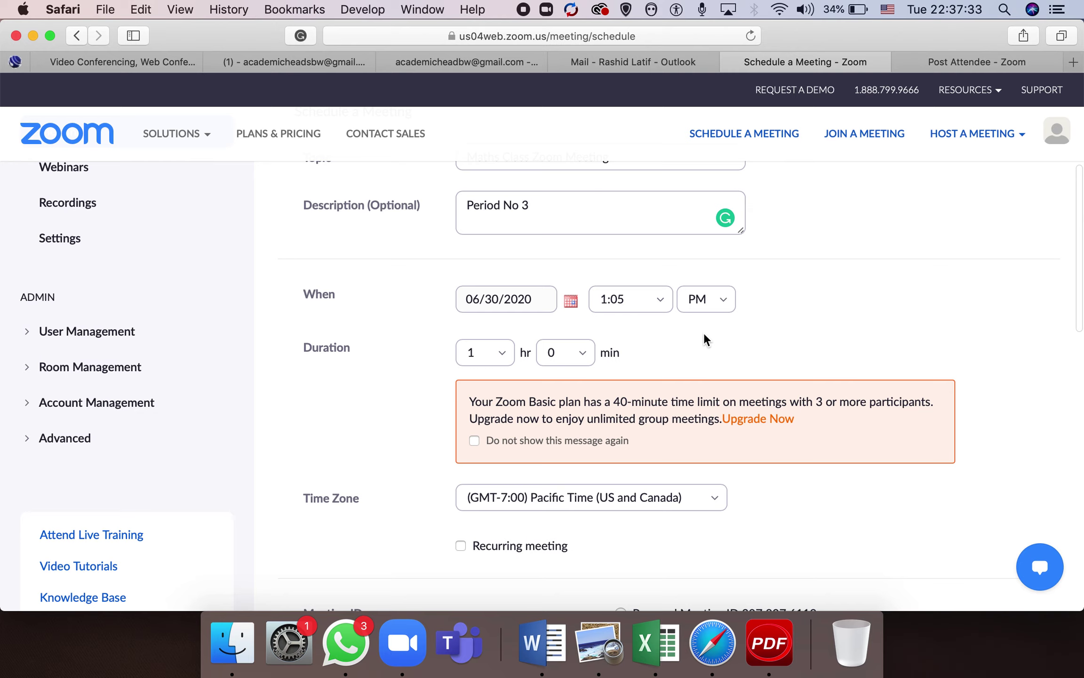
Step: Switch the meeting ID to the personal meeting ID and back to Generate Automatically
{"action": "scroll", "coordinate": [704, 332], "scroll_direction": "down", "scroll_amount": 10}
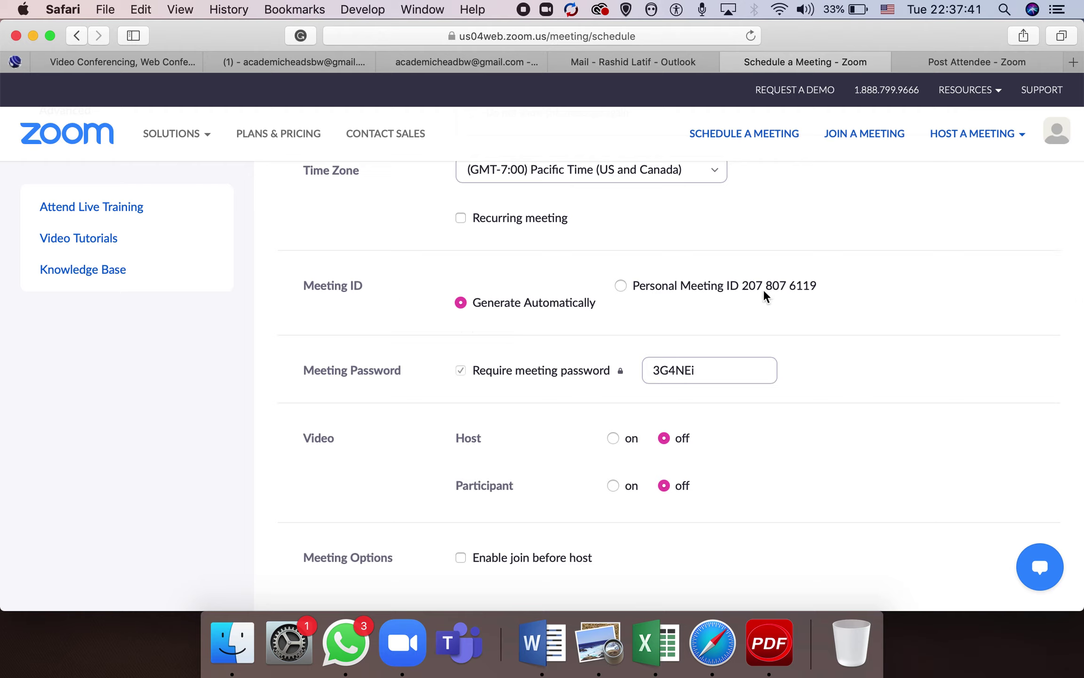
{"action": "left_click", "coordinate": [625, 285]}
{"action": "left_click", "coordinate": [461, 302]}
{"action": "left_click", "coordinate": [660, 373]}
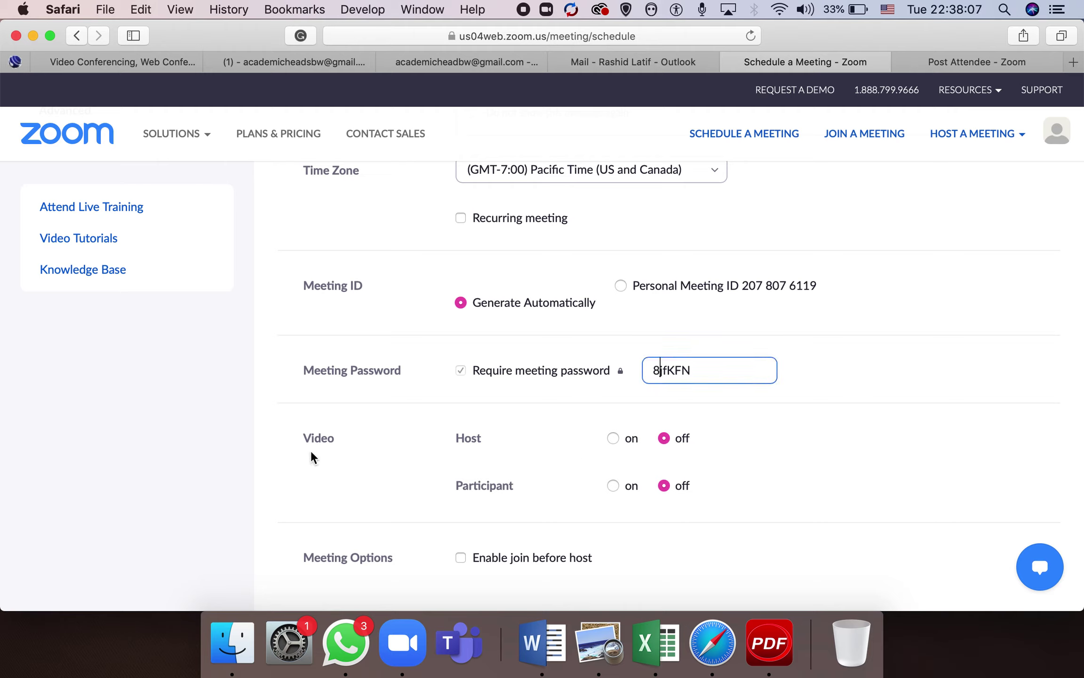
Step: Enable muting of participants upon entry in the meeting options
{"action": "scroll", "coordinate": [312, 450], "scroll_direction": "down", "scroll_amount": 3}
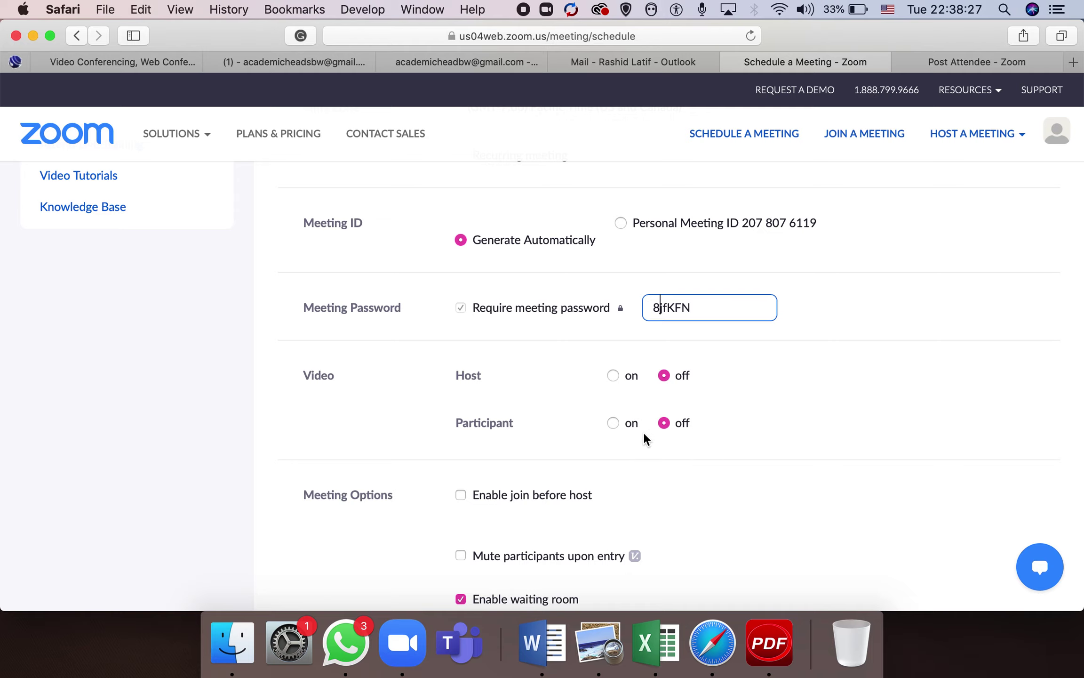
{"action": "scroll", "coordinate": [643, 432], "scroll_direction": "down", "scroll_amount": 5}
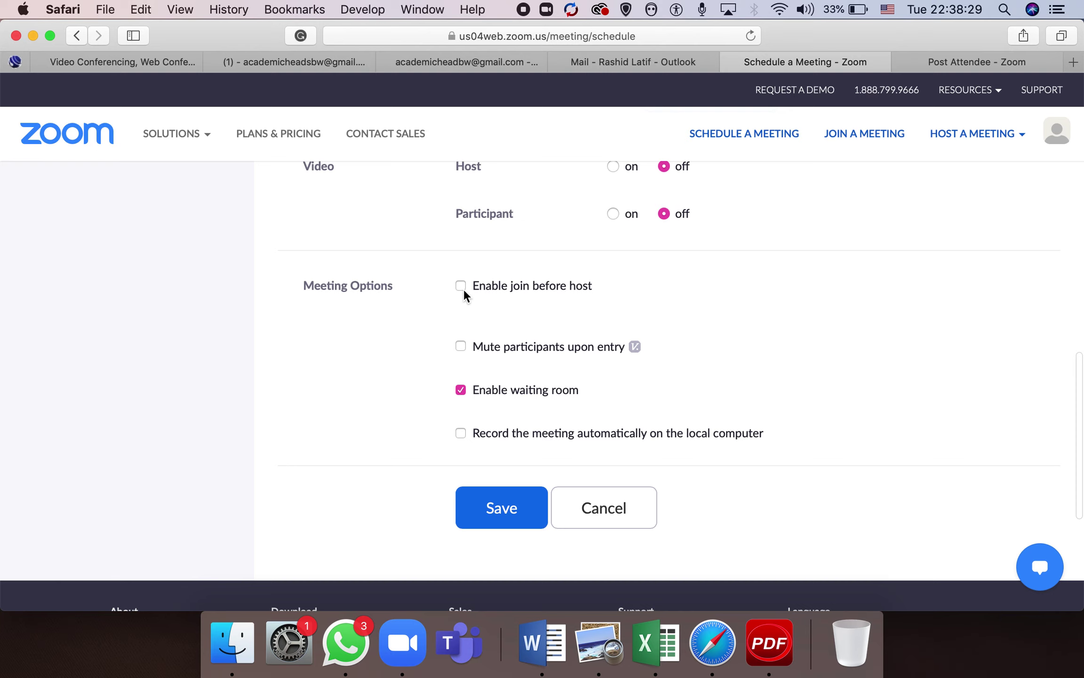
{"action": "scroll", "coordinate": [607, 288], "scroll_direction": "up", "scroll_amount": 8}
{"action": "scroll", "coordinate": [607, 285], "scroll_direction": "up", "scroll_amount": 5}
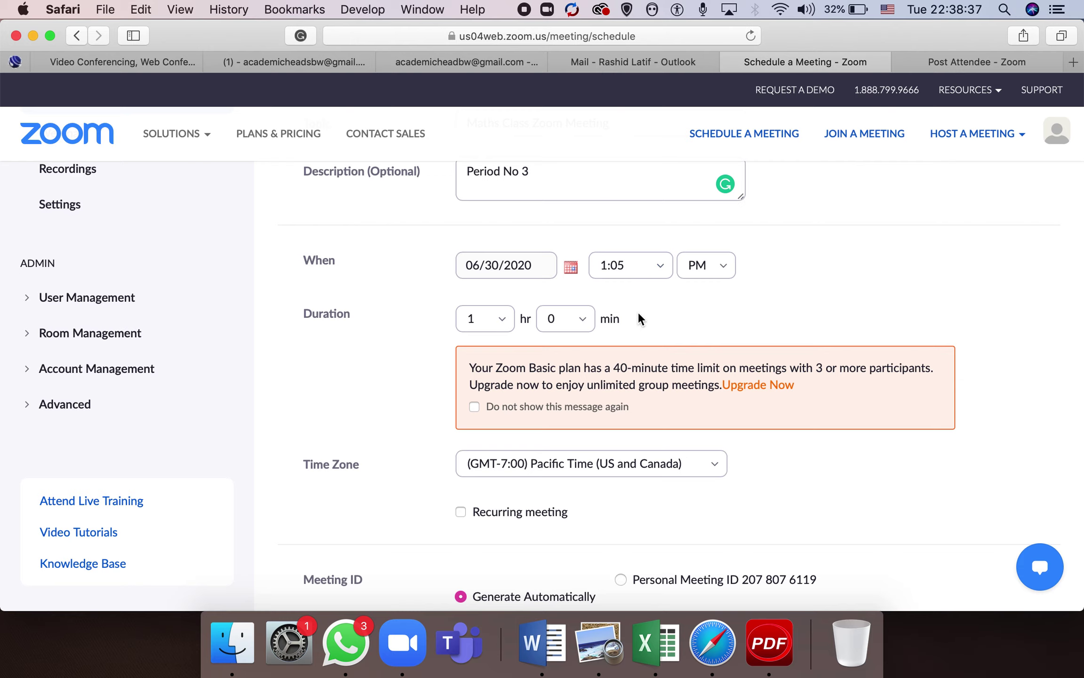
{"action": "scroll", "coordinate": [639, 319], "scroll_direction": "down", "scroll_amount": 3}
{"action": "scroll", "coordinate": [639, 312], "scroll_direction": "down", "scroll_amount": 4}
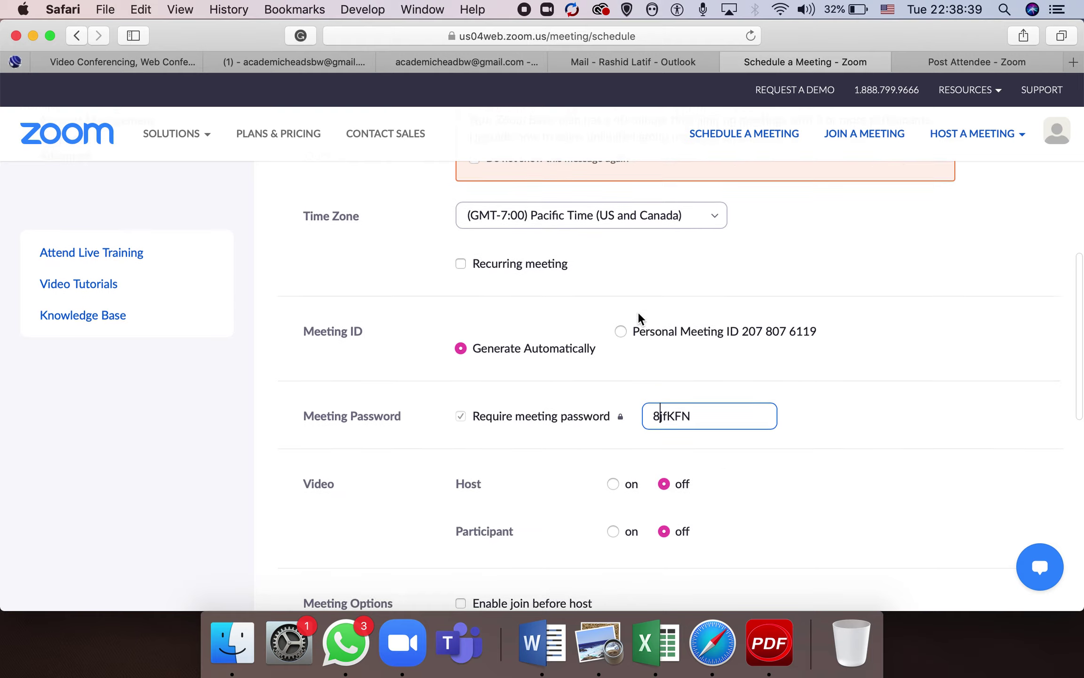
{"action": "scroll", "coordinate": [638, 315], "scroll_direction": "down", "scroll_amount": 5}
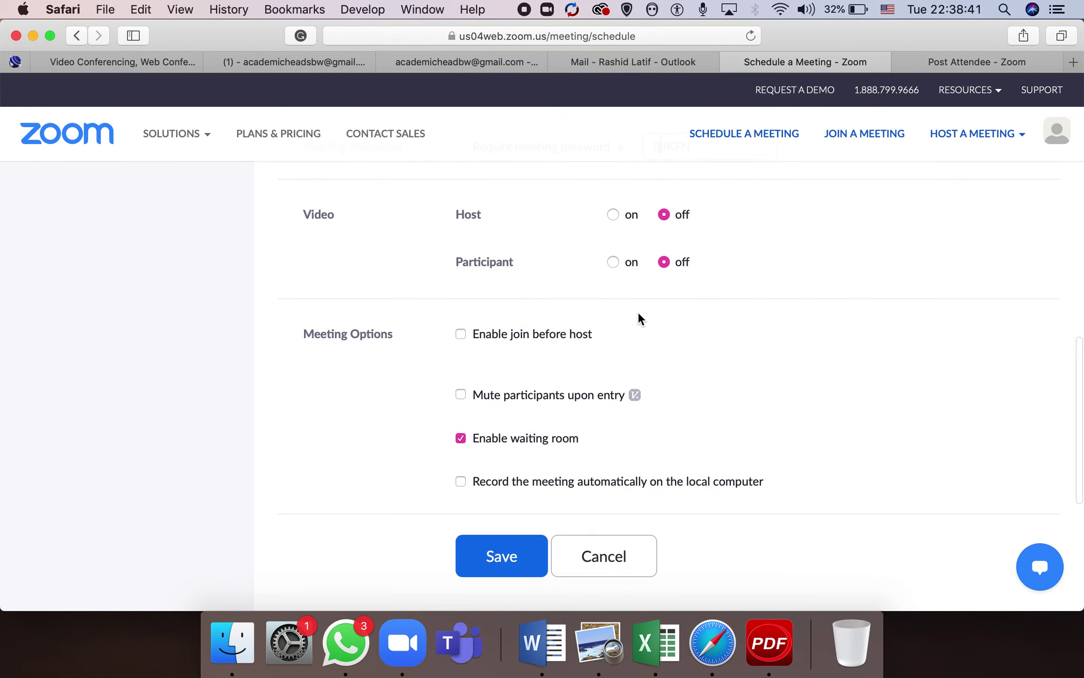
{"action": "left_click", "coordinate": [460, 334]}
{"action": "left_click", "coordinate": [464, 397]}
{"action": "left_click", "coordinate": [462, 397]}
Step: Disable the waiting room and save the scheduled meeting
{"action": "left_click", "coordinate": [461, 439]}
{"action": "left_click", "coordinate": [461, 439]}
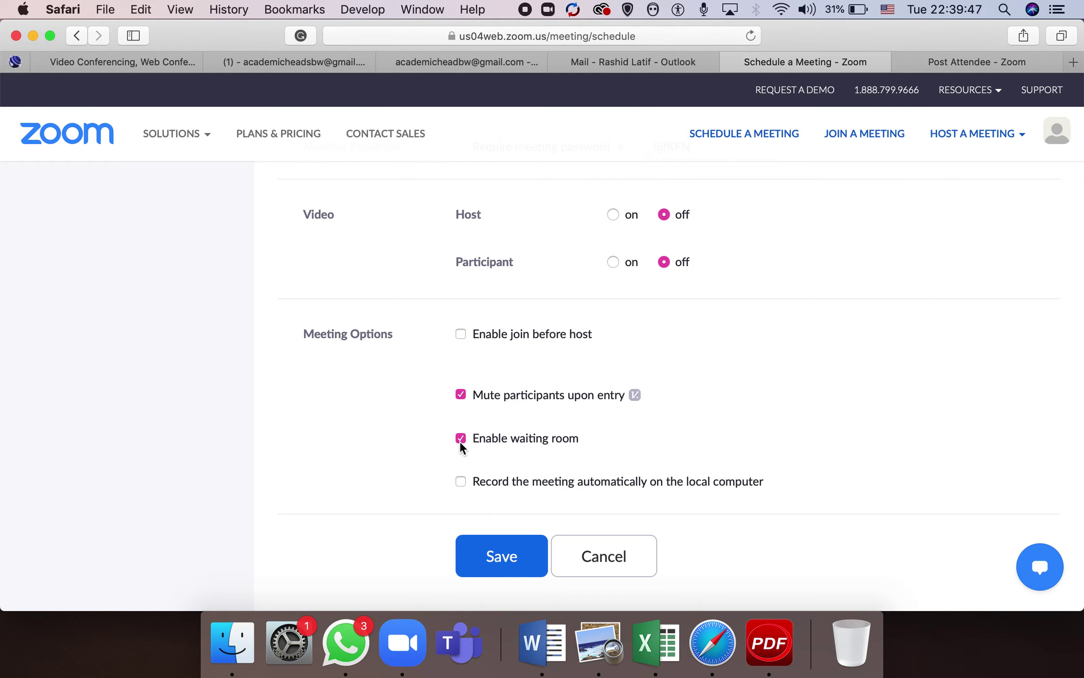
{"action": "left_click", "coordinate": [459, 445]}
{"action": "left_click", "coordinate": [462, 489]}
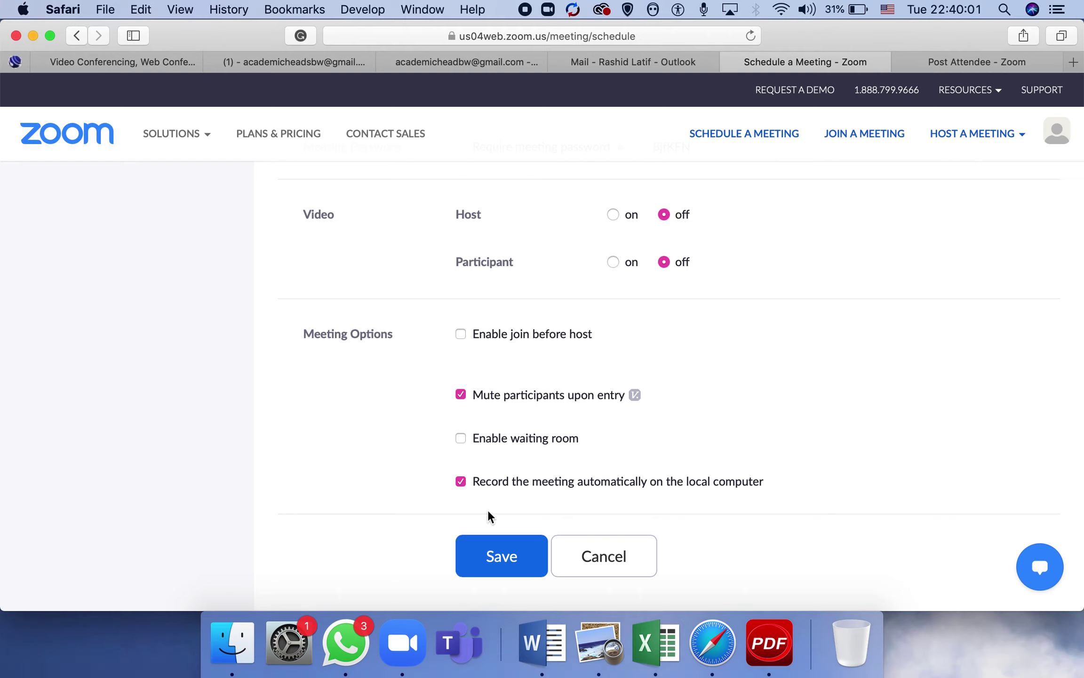
{"action": "left_click", "coordinate": [458, 481]}
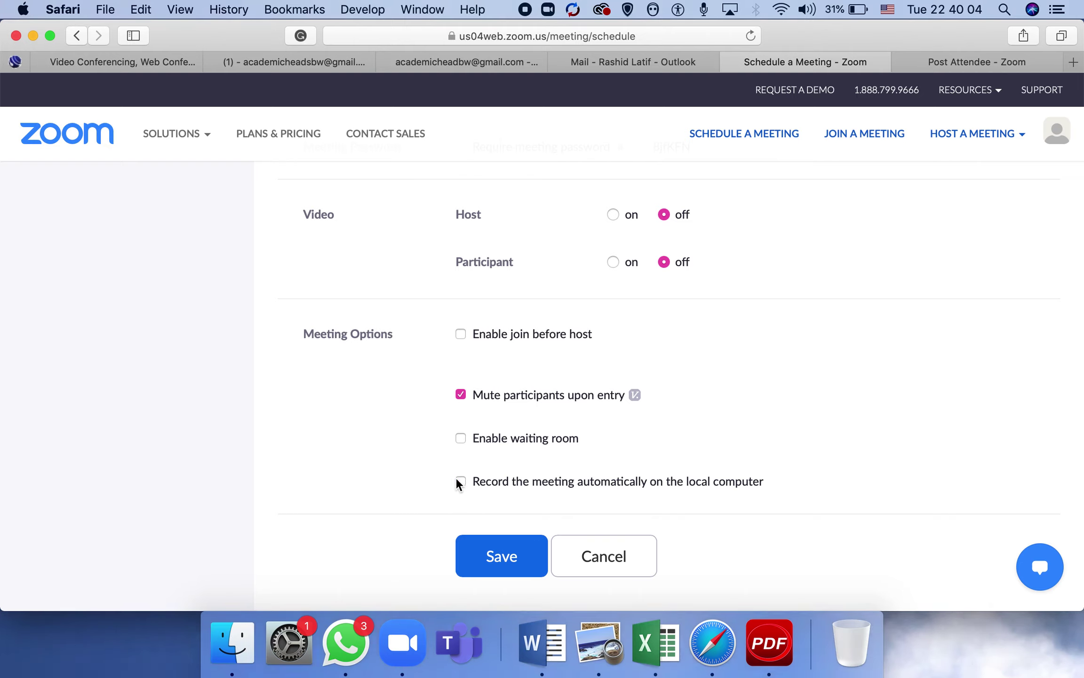
{"action": "left_click", "coordinate": [498, 570]}
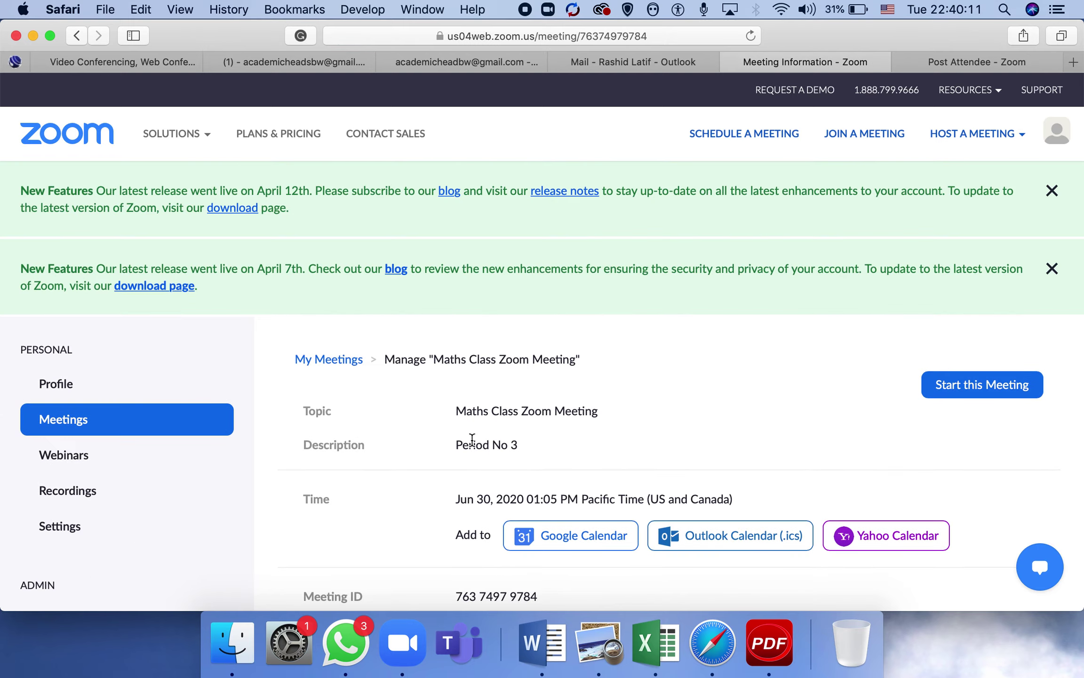
Step: Open the saved meeting's invitation text and copy the full invitation to the clipboard
{"action": "scroll", "coordinate": [788, 417], "scroll_direction": "down", "scroll_amount": 5}
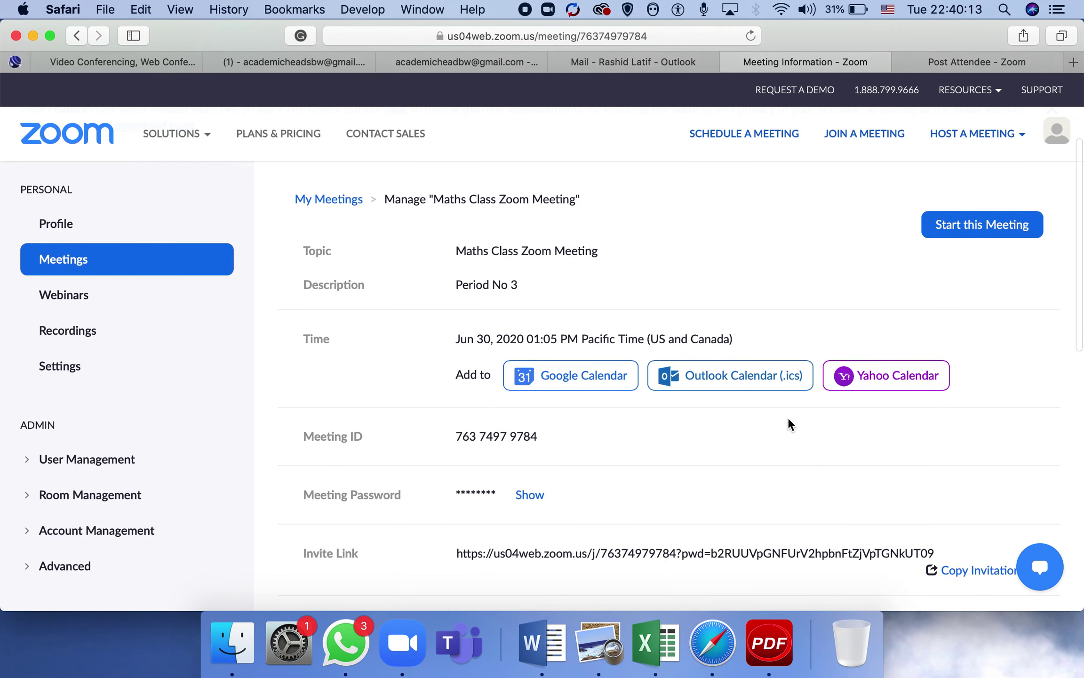
{"action": "scroll", "coordinate": [788, 417], "scroll_direction": "down", "scroll_amount": 3}
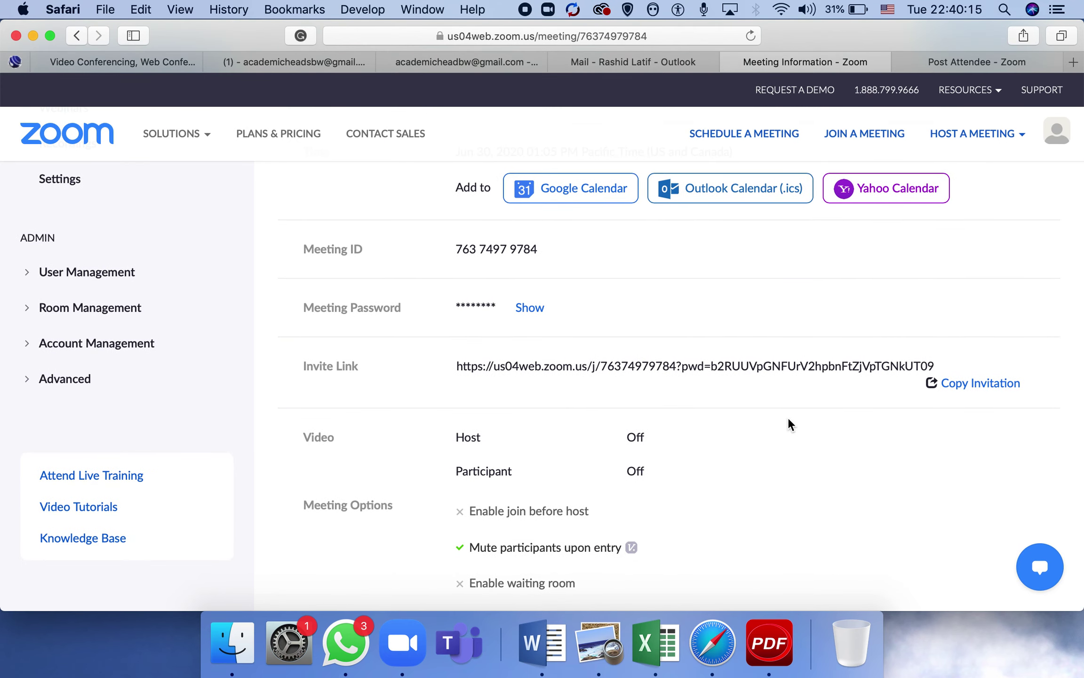
{"action": "left_click", "coordinate": [994, 391]}
{"action": "left_click", "coordinate": [994, 391]}
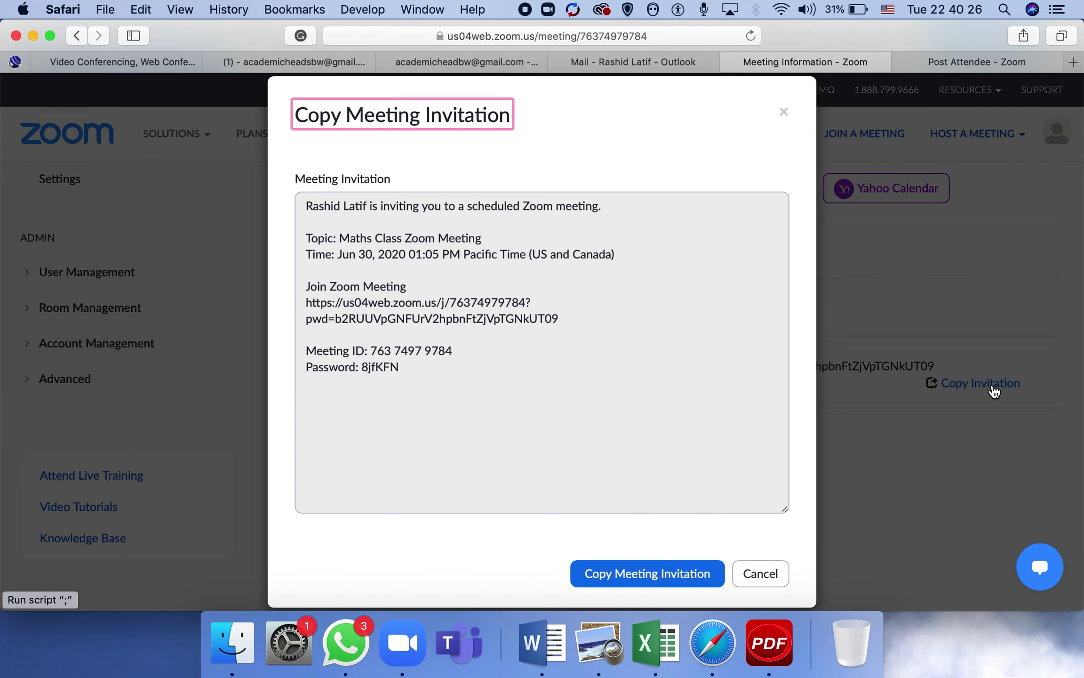
{"action": "left_click", "coordinate": [643, 583]}
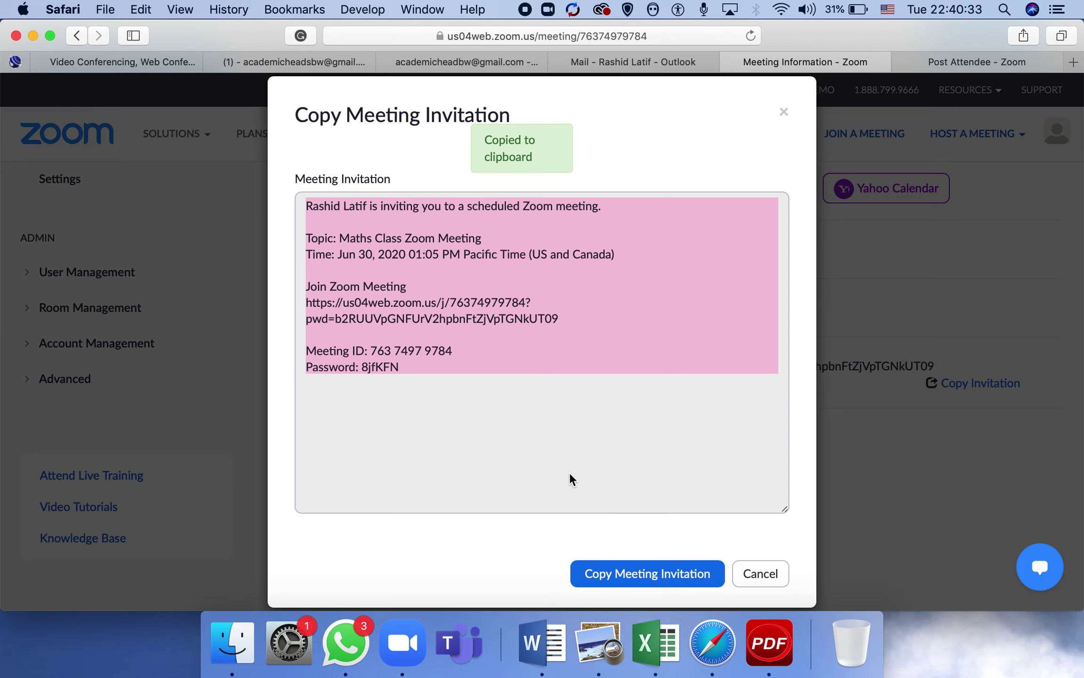
Step: Select only the join link within the meeting invitation text
{"action": "left_click", "coordinate": [370, 244]}
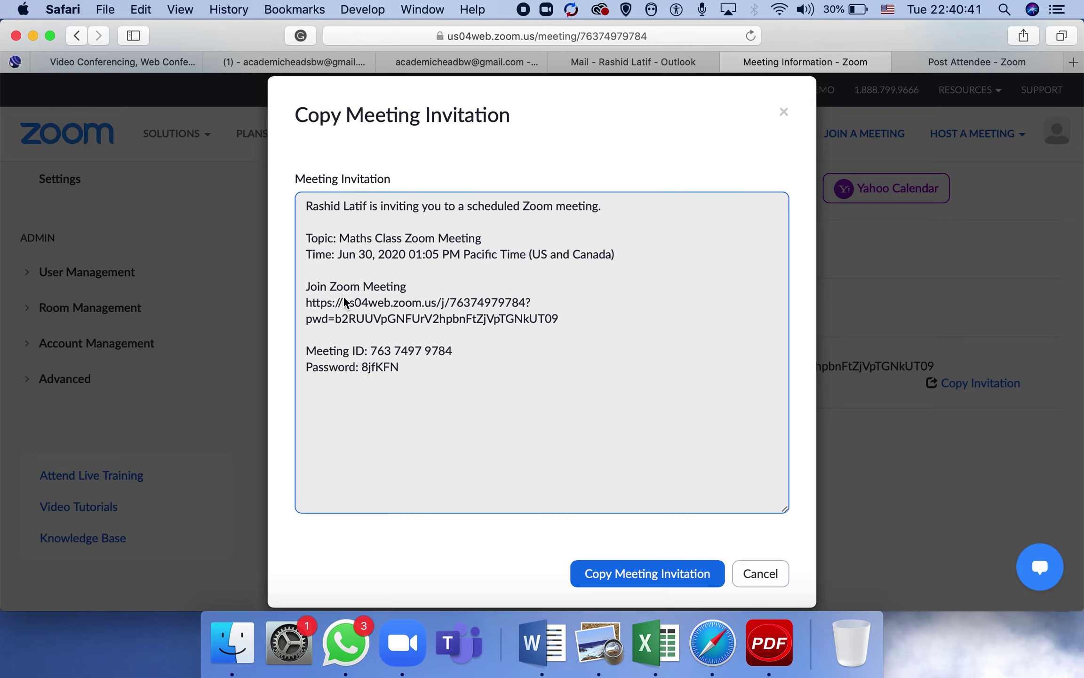
{"action": "left_click_drag", "start_coordinate": [306, 301], "coordinate": [576, 322]}
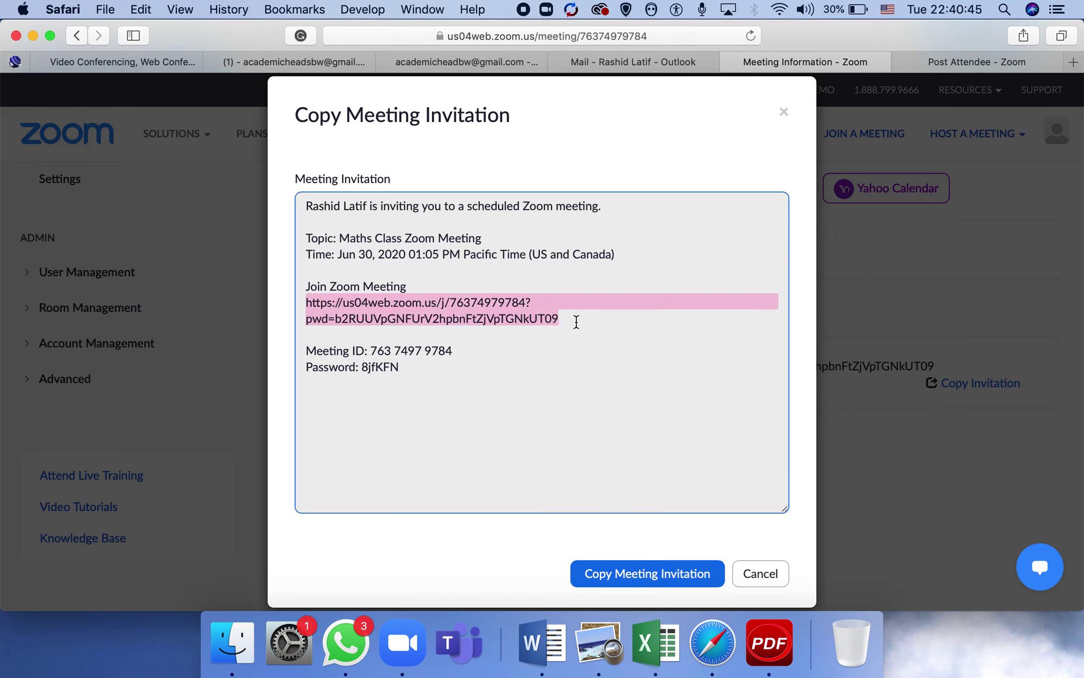